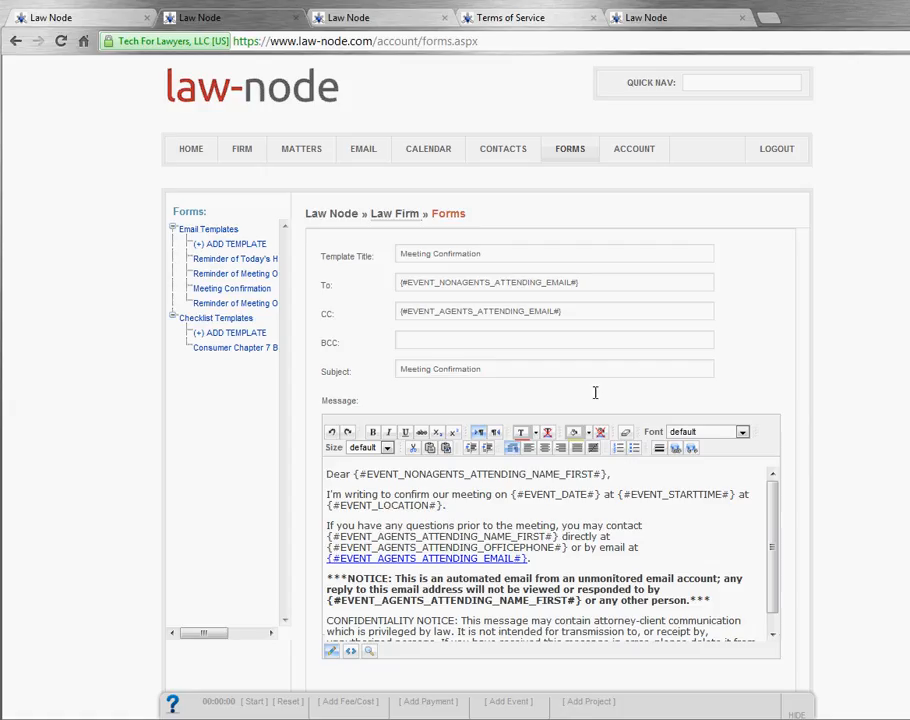
# Step: Review the Meeting Confirmation template's title, recipient and subject fields
pyautogui.moveTo(528, 254); pyautogui.dragTo(382, 255)
pyautogui.click(385, 256)
pyautogui.moveTo(322, 290); pyautogui.dragTo(524, 400)
pyautogui.click(524, 404)
pyautogui.moveTo(599, 285); pyautogui.dragTo(400, 292)
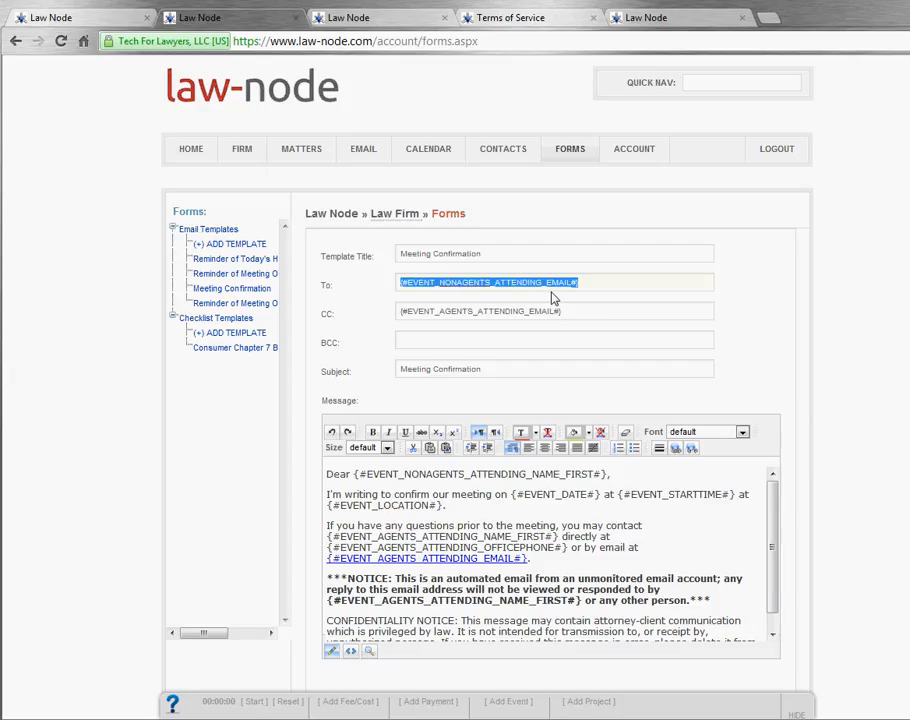
pyautogui.click(608, 286)
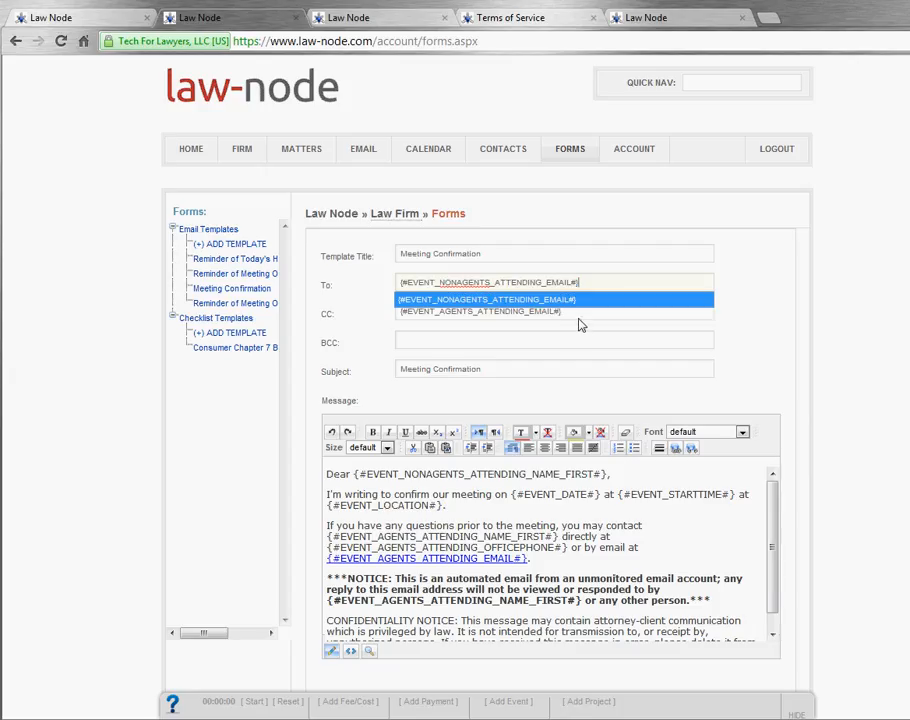
pyautogui.click(579, 316)
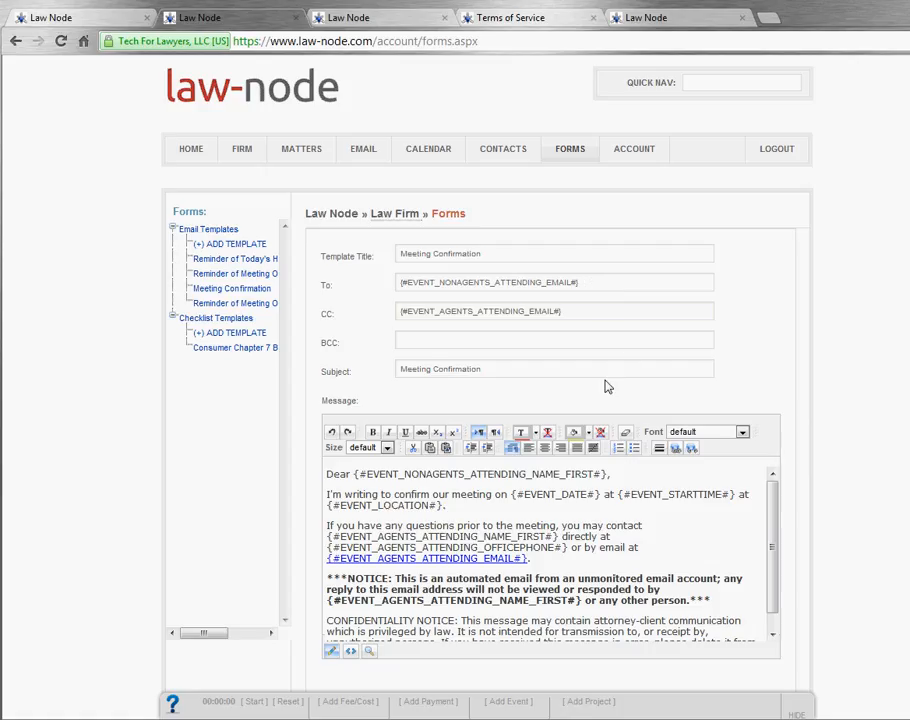
# Step: Look over the attendee variables: non-agent ones, plus agent full name, first name and email
pyautogui.scroll(-6, 607, 386)
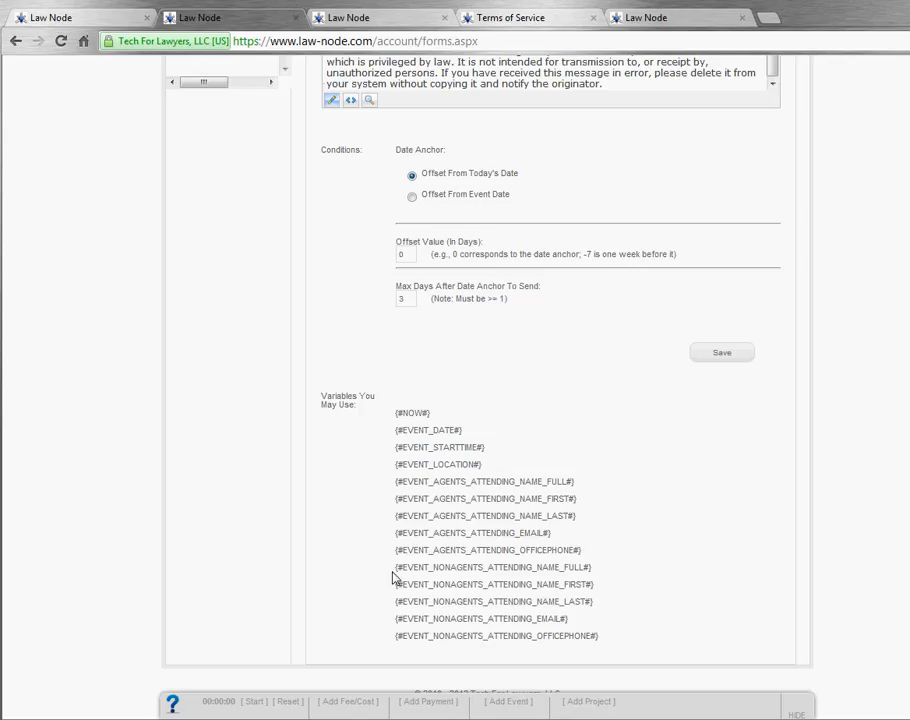
pyautogui.moveTo(395, 567); pyautogui.dragTo(607, 636)
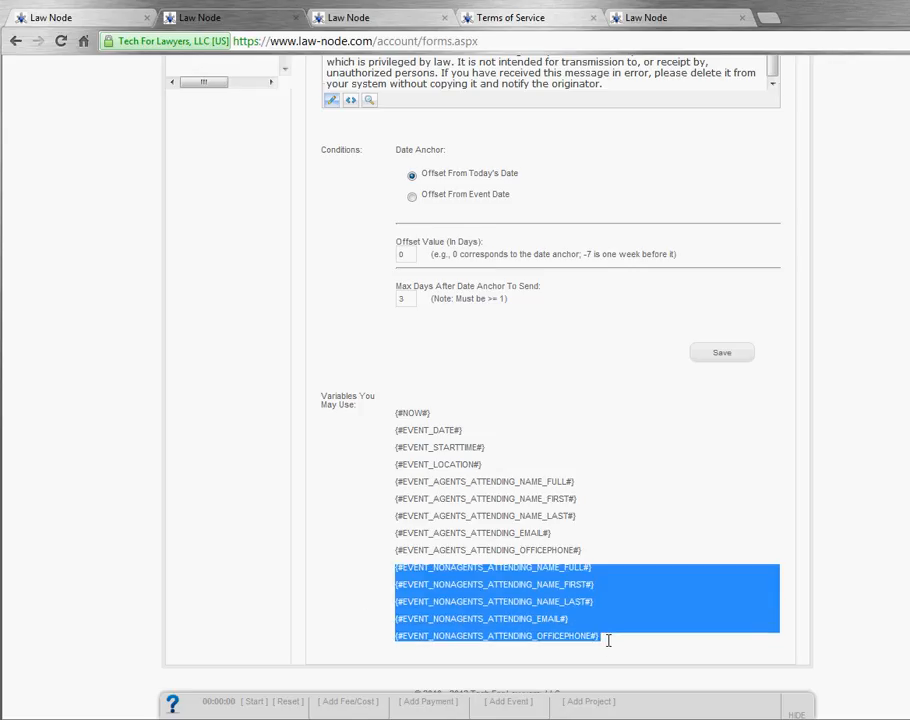
pyautogui.click(608, 643)
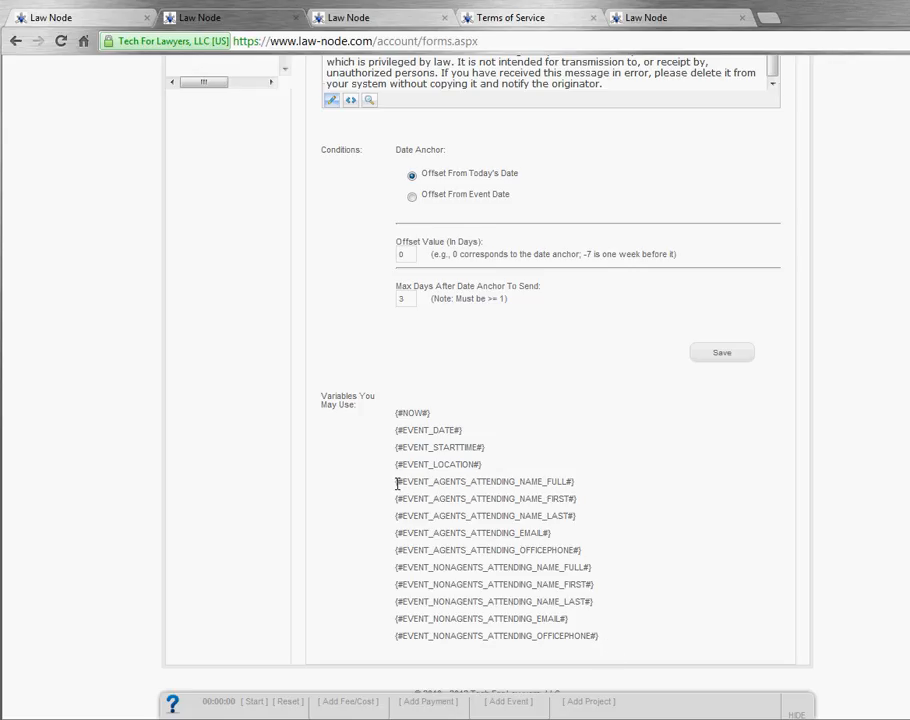
pyautogui.moveTo(395, 487); pyautogui.dragTo(441, 487)
pyautogui.click(571, 483)
pyautogui.moveTo(585, 487); pyautogui.dragTo(396, 481)
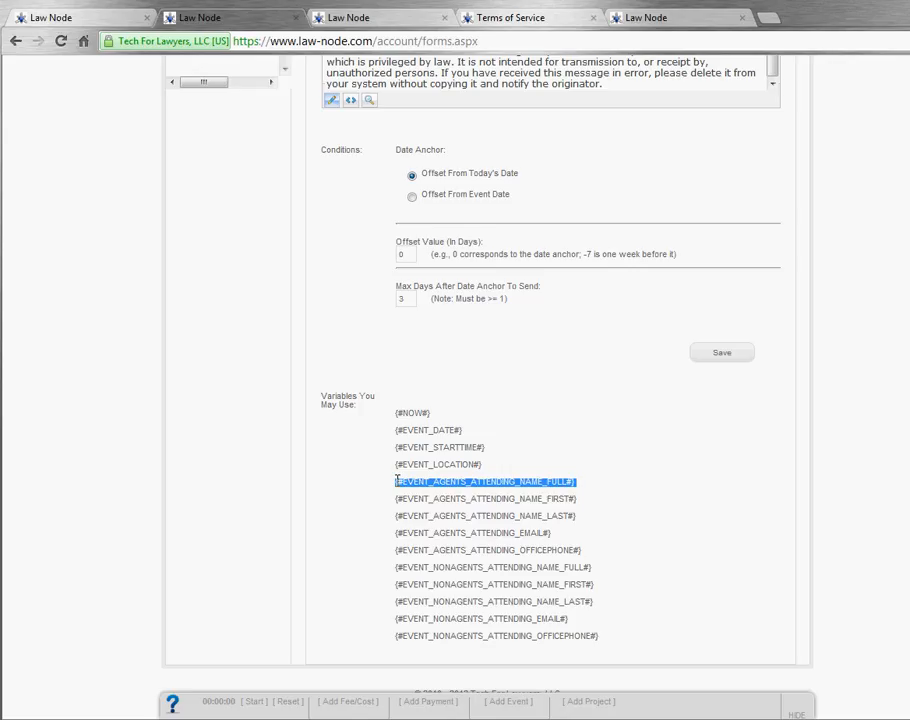
pyautogui.click(571, 483)
pyautogui.moveTo(577, 498); pyautogui.dragTo(397, 496)
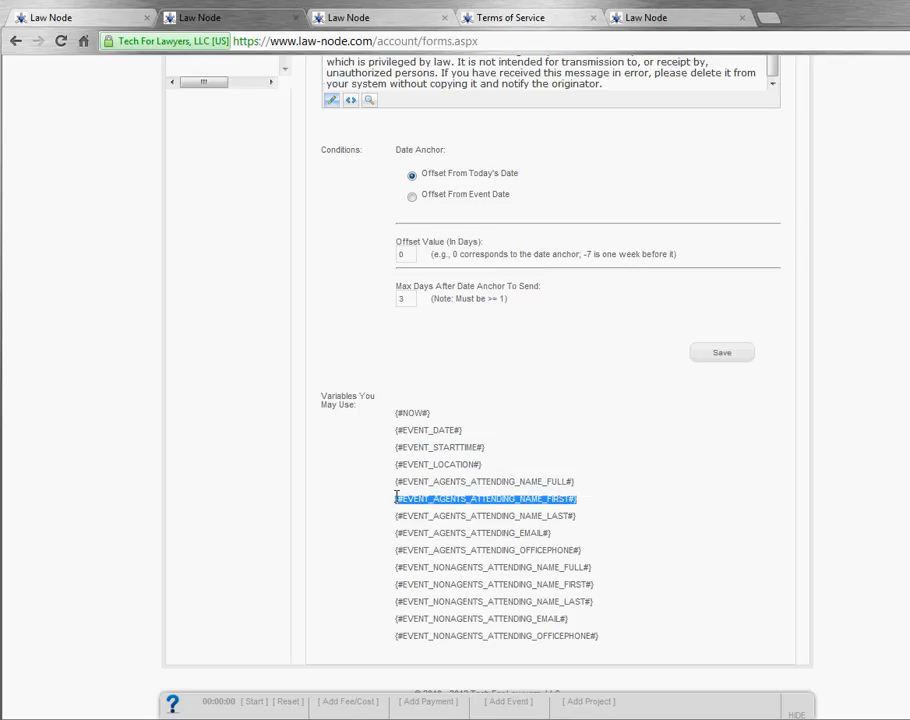
pyautogui.click(396, 496)
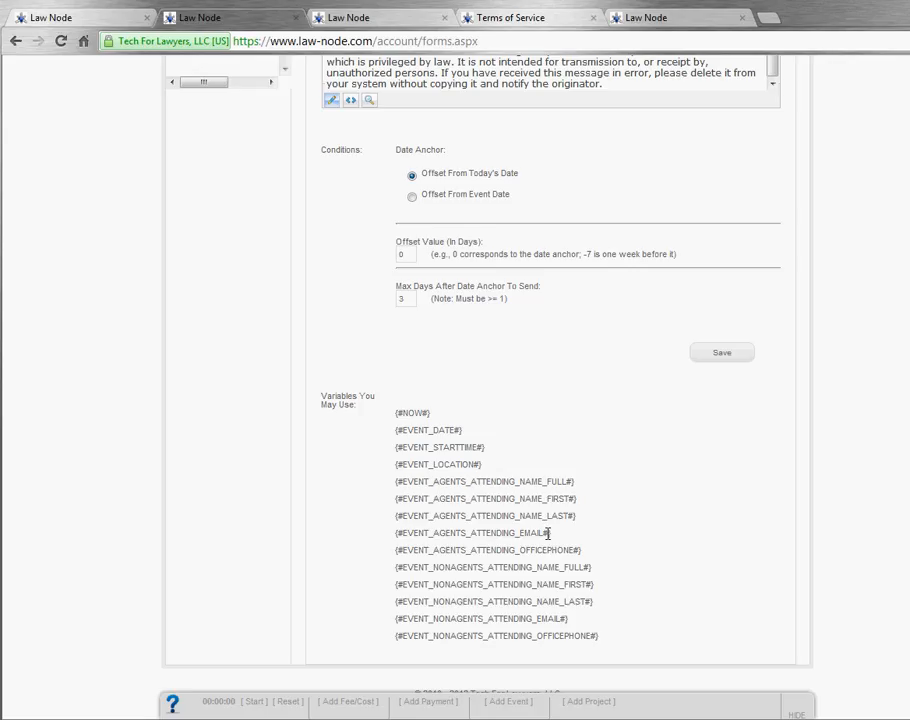
pyautogui.moveTo(552, 533); pyautogui.dragTo(397, 531)
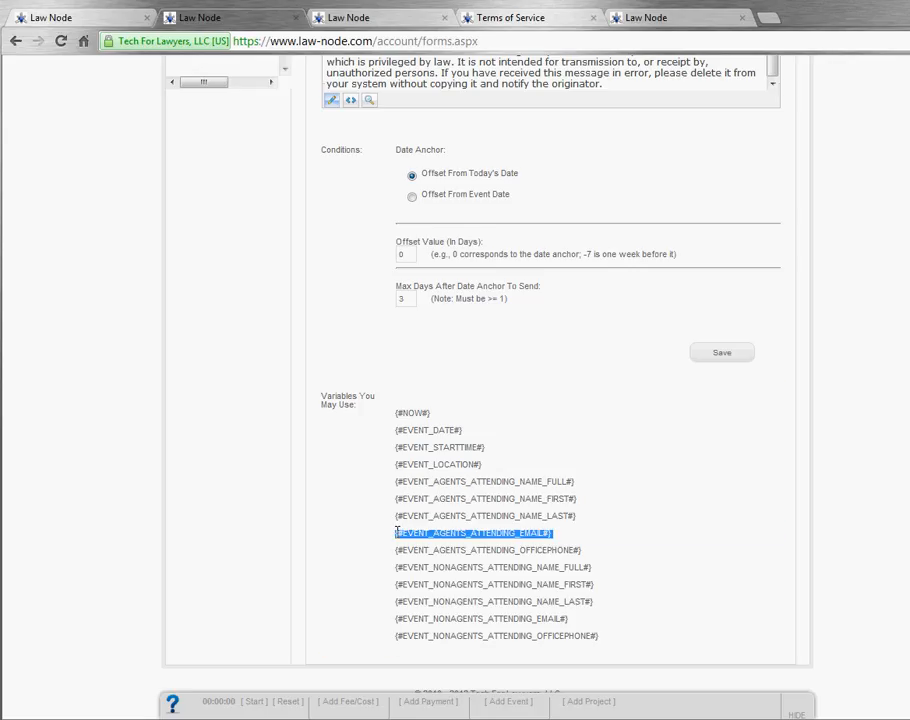
pyautogui.click(397, 532)
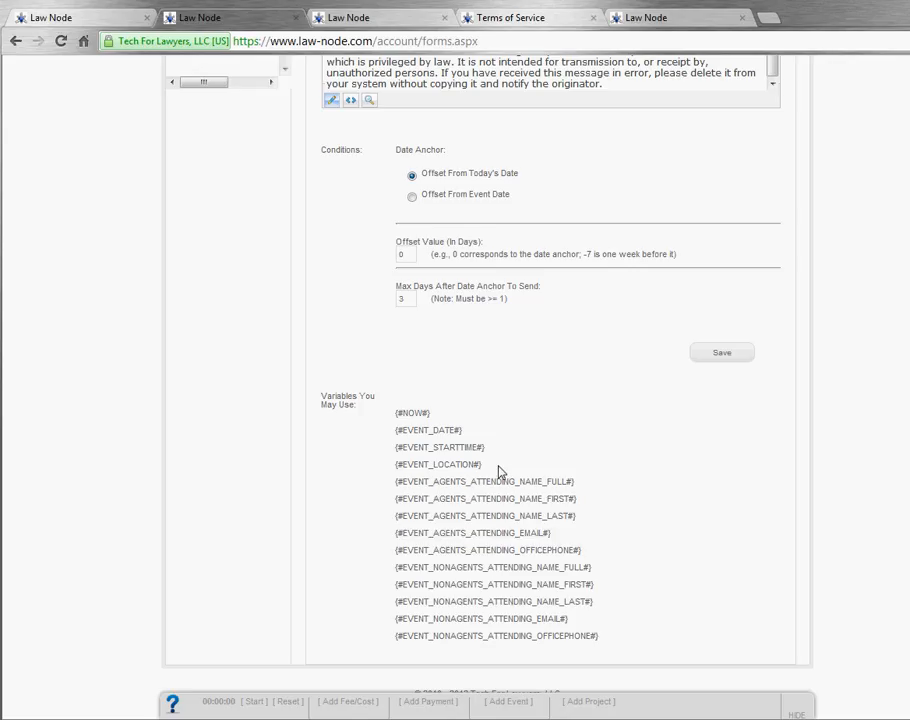
pyautogui.scroll(4, 500, 472)
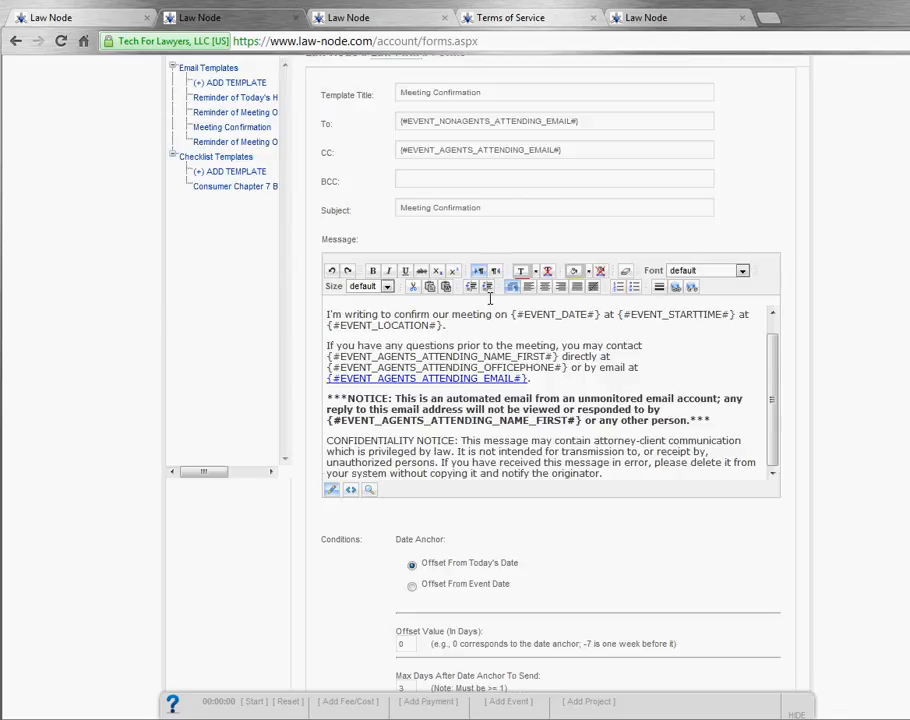
pyautogui.scroll(2, 491, 226)
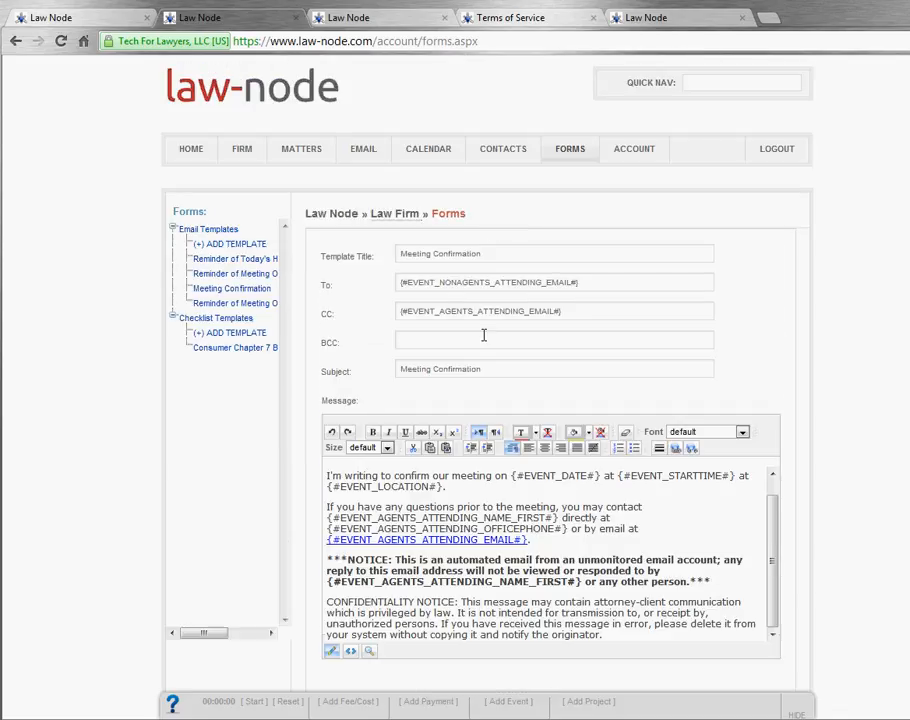
pyautogui.scroll(-1, 485, 300)
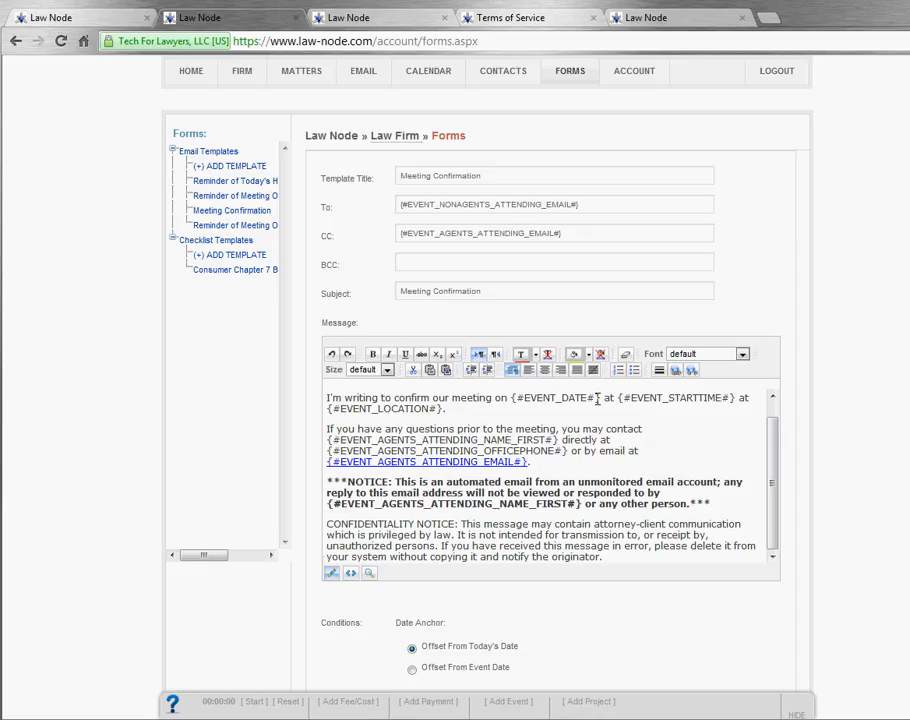
# Step: Start a blank email template and flip its message body to HTML view and back to Design
pyautogui.click(246, 169)
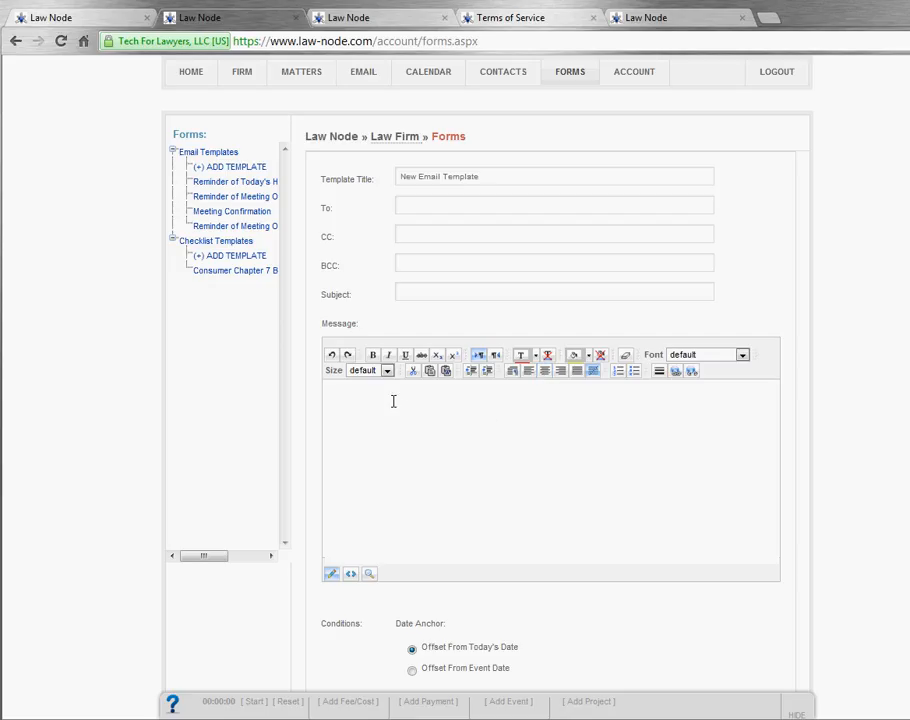
pyautogui.click(351, 576)
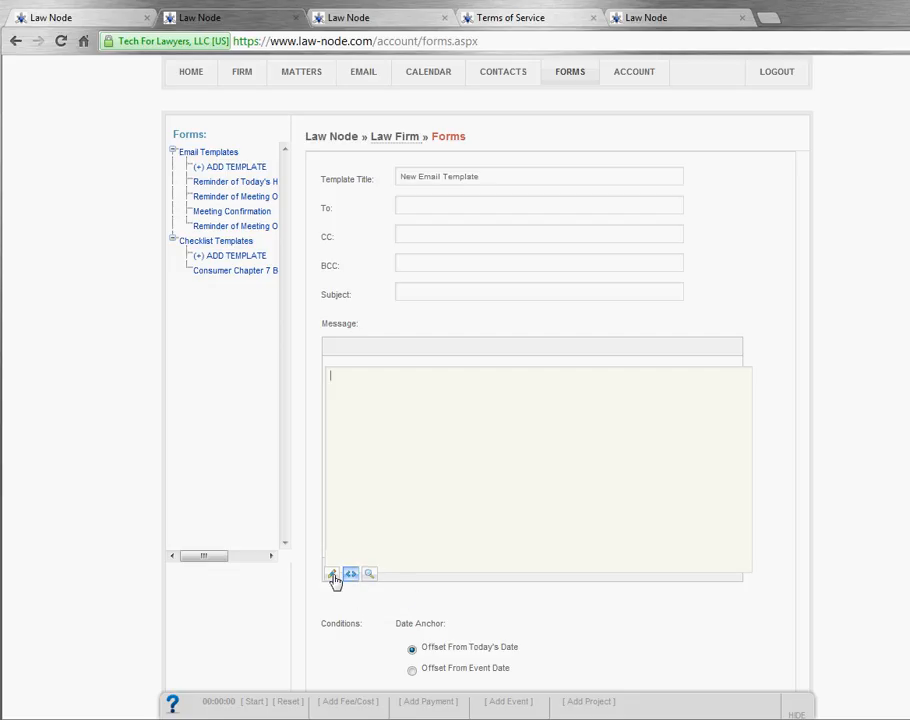
pyautogui.click(331, 575)
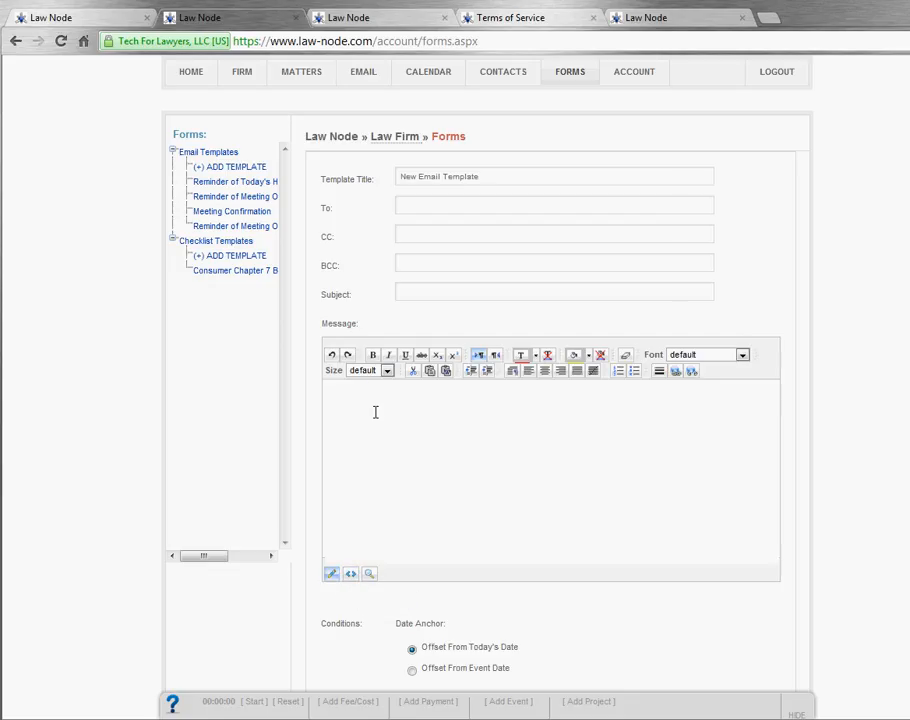
# Step: Open the Reminder of Today's Hearing template and add a comma after the Dear line's placeholder
pyautogui.click(233, 189)
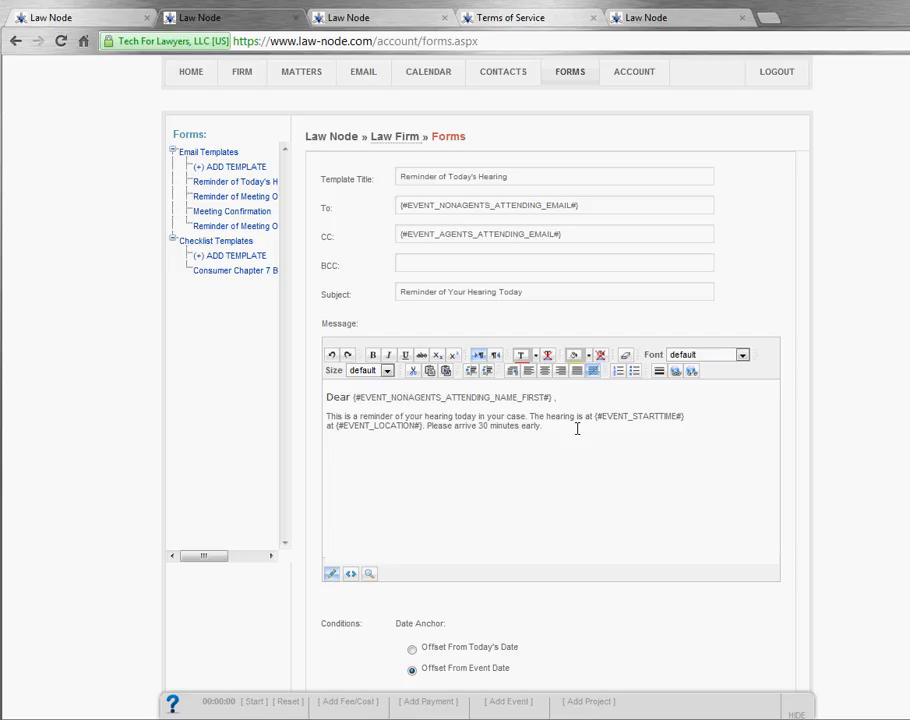
pyautogui.click(327, 397)
pyautogui.click(558, 397)
pyautogui.write(',')
# Step: Under Conditions, change the Offset Value from 0 to -1 days from the event date
pyautogui.scroll(-2, 546, 427)
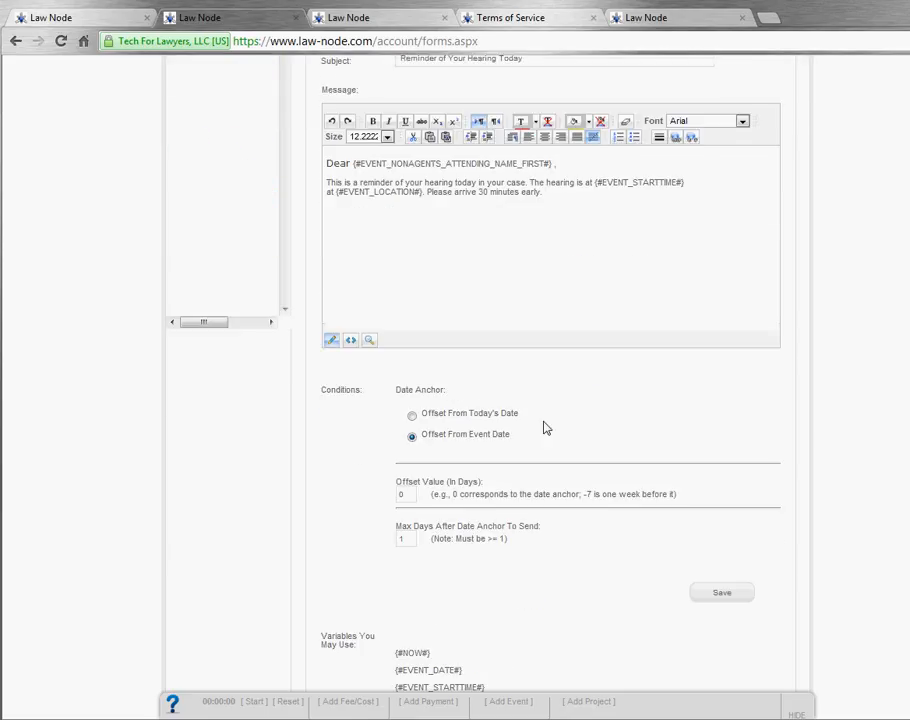
pyautogui.scroll(-1, 533, 412)
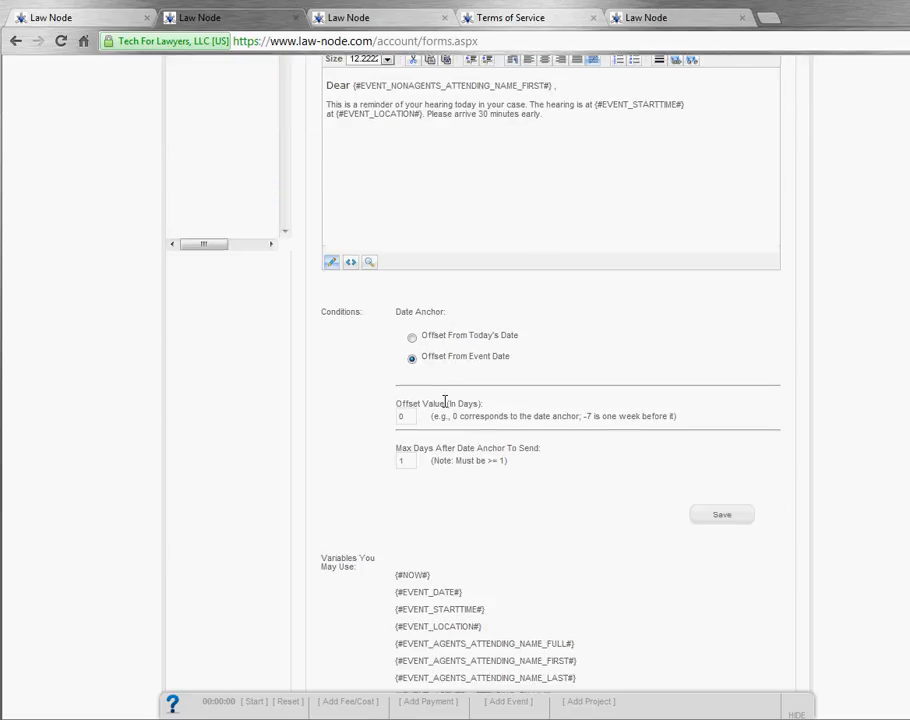
pyautogui.moveTo(321, 311); pyautogui.dragTo(362, 311)
pyautogui.click(362, 311)
pyautogui.click(410, 419)
pyautogui.moveTo(410, 418); pyautogui.dragTo(389, 418)
pyautogui.write('-7')
pyautogui.click(361, 427)
pyautogui.moveTo(410, 420); pyautogui.dragTo(380, 412)
pyautogui.write('-1')
# Step: Check the offset date options, then save the Reminder of Today's Hearing template with -1 offset
pyautogui.scroll(5, 519, 465)
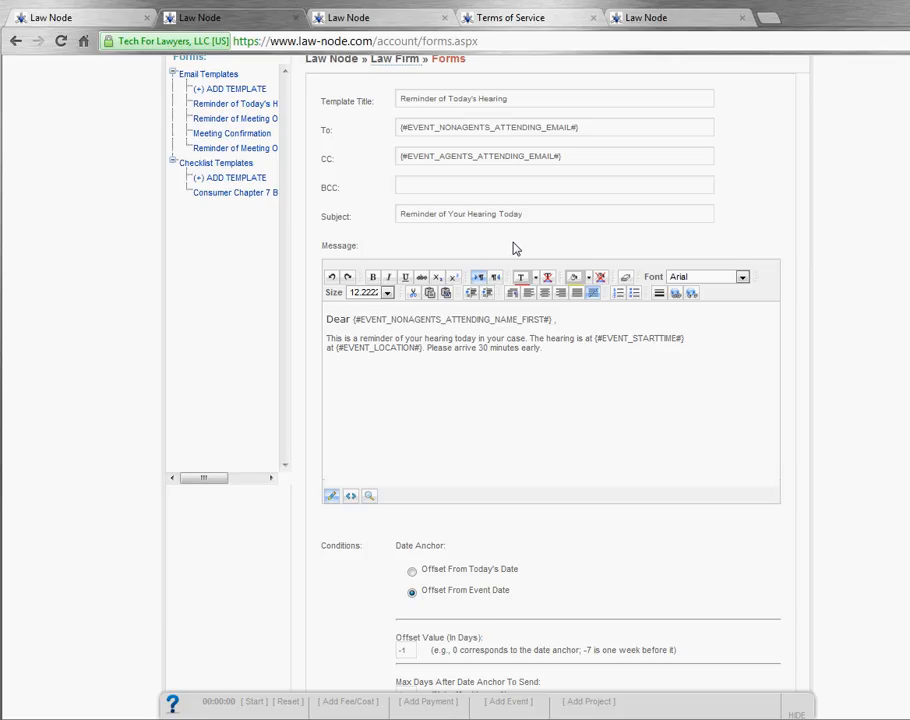
pyautogui.scroll(-3, 516, 248)
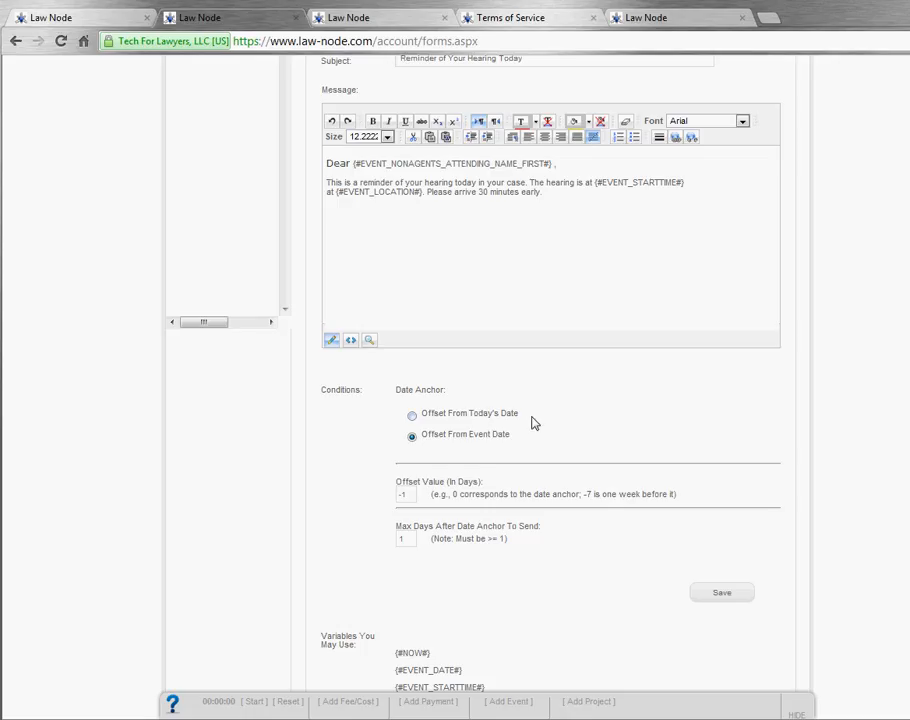
pyautogui.moveTo(532, 419); pyautogui.dragTo(406, 411)
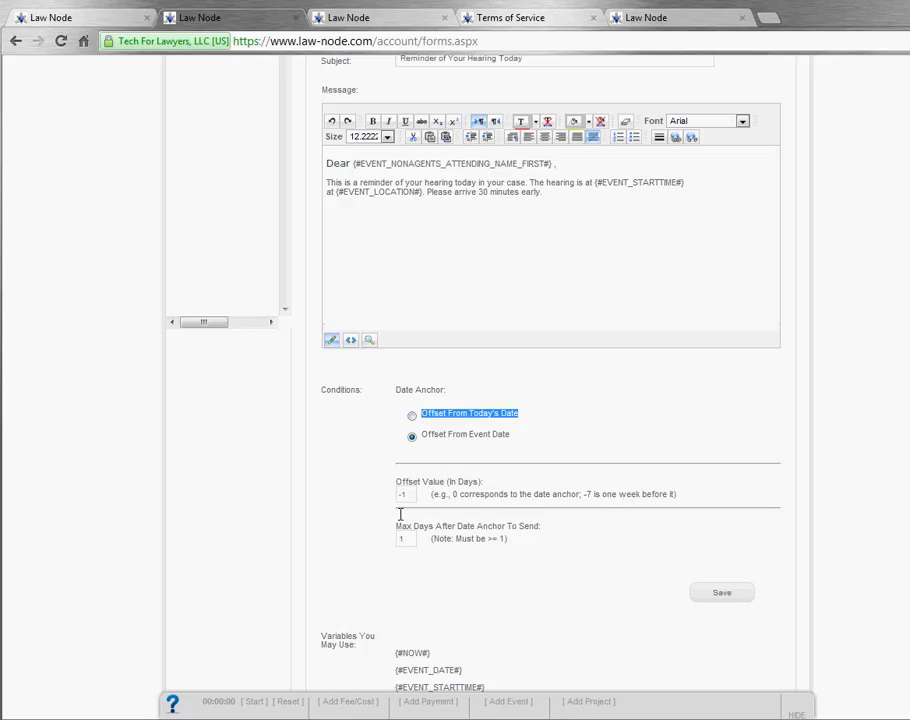
pyautogui.click(370, 486)
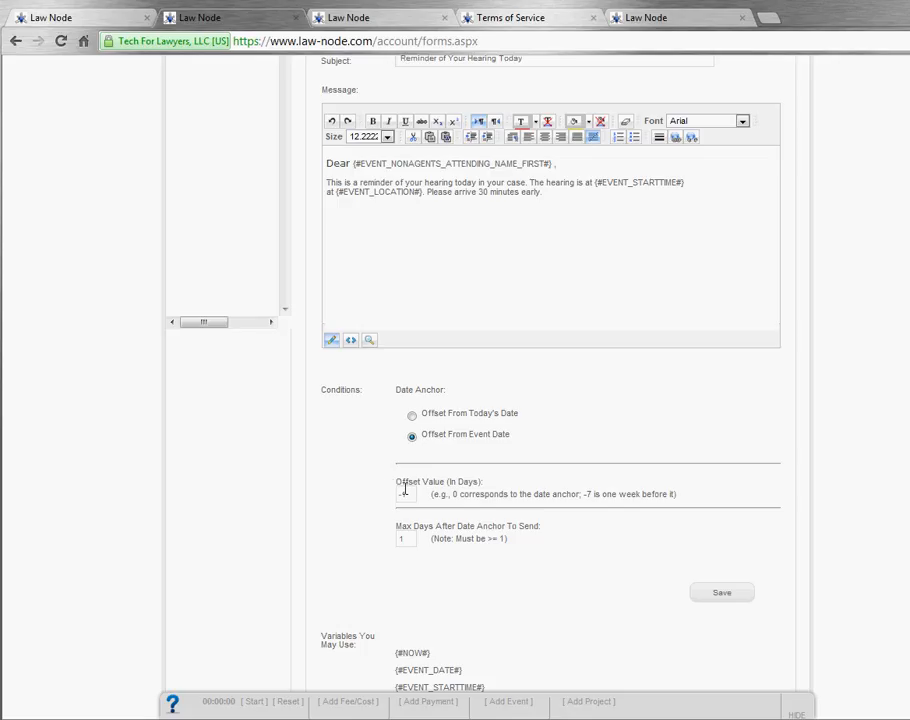
pyautogui.scroll(3, 388, 487)
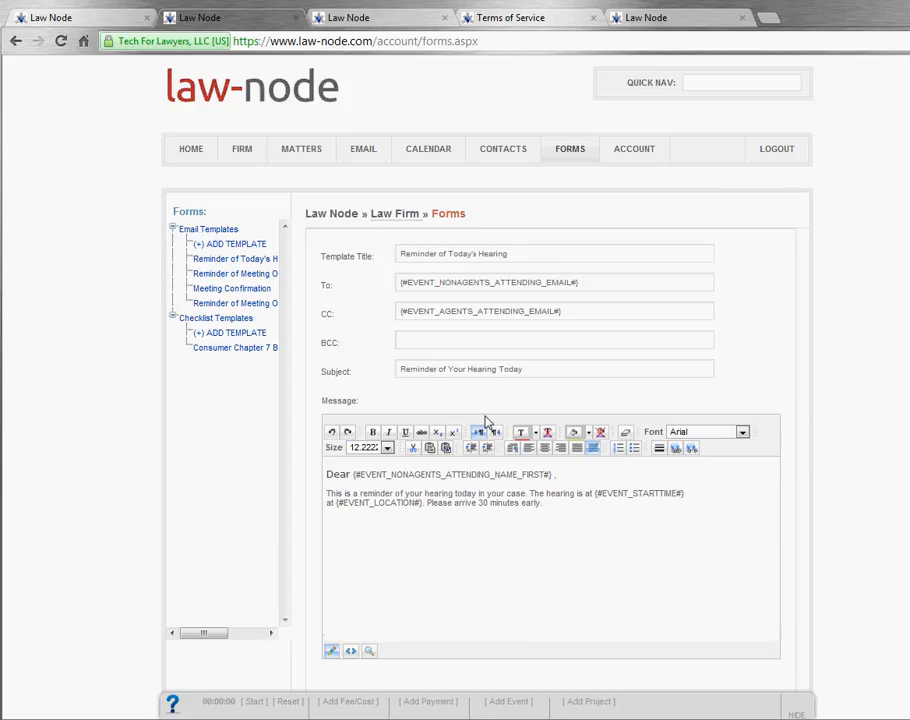
pyautogui.scroll(-2, 495, 400)
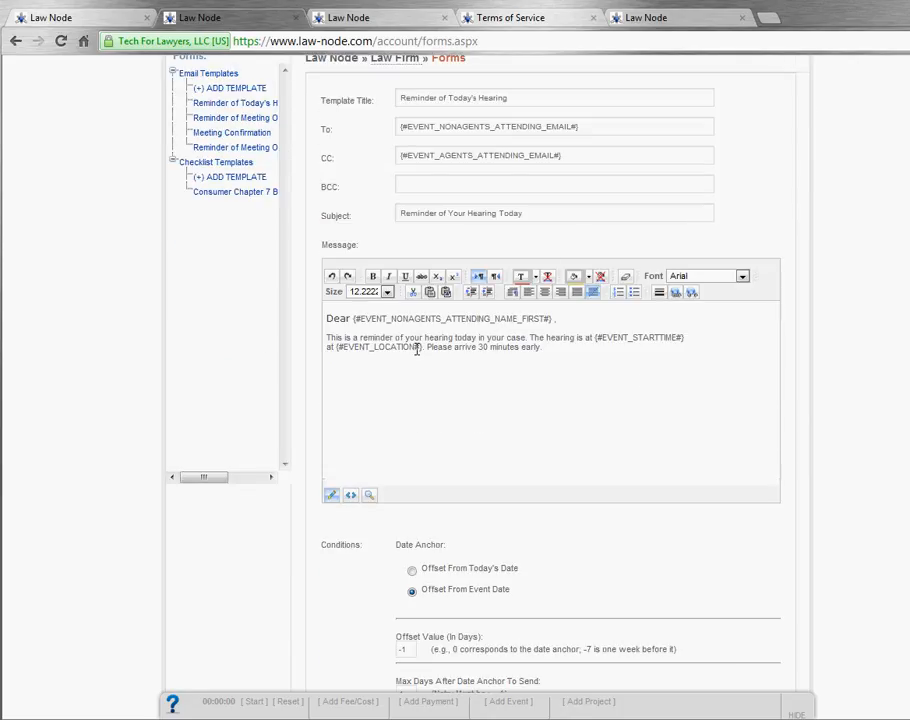
pyautogui.scroll(-4, 400, 360)
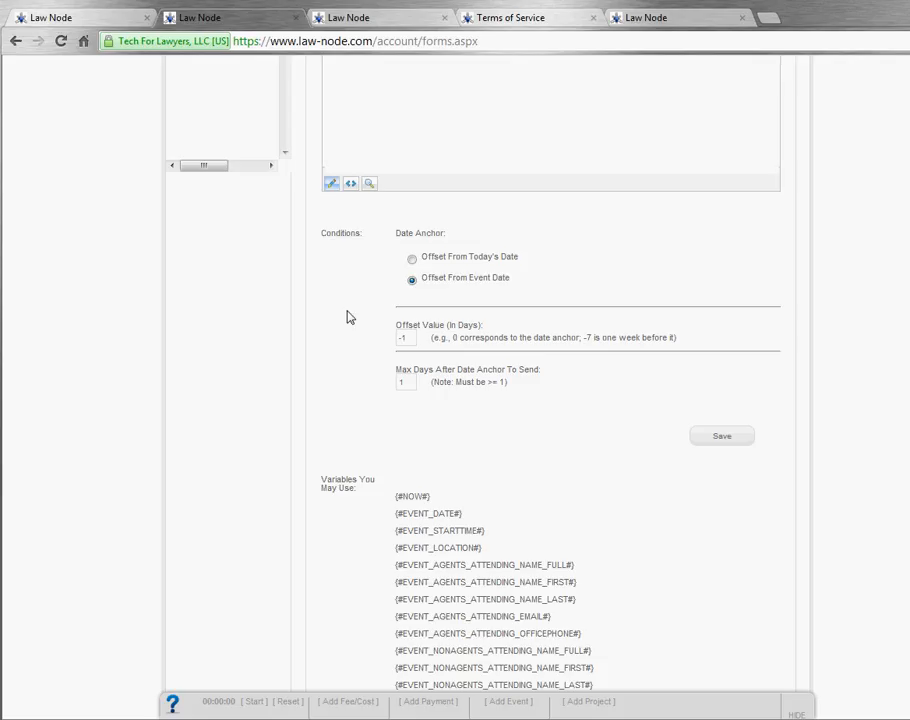
pyautogui.click(730, 439)
pyautogui.scroll(5, 620, 418)
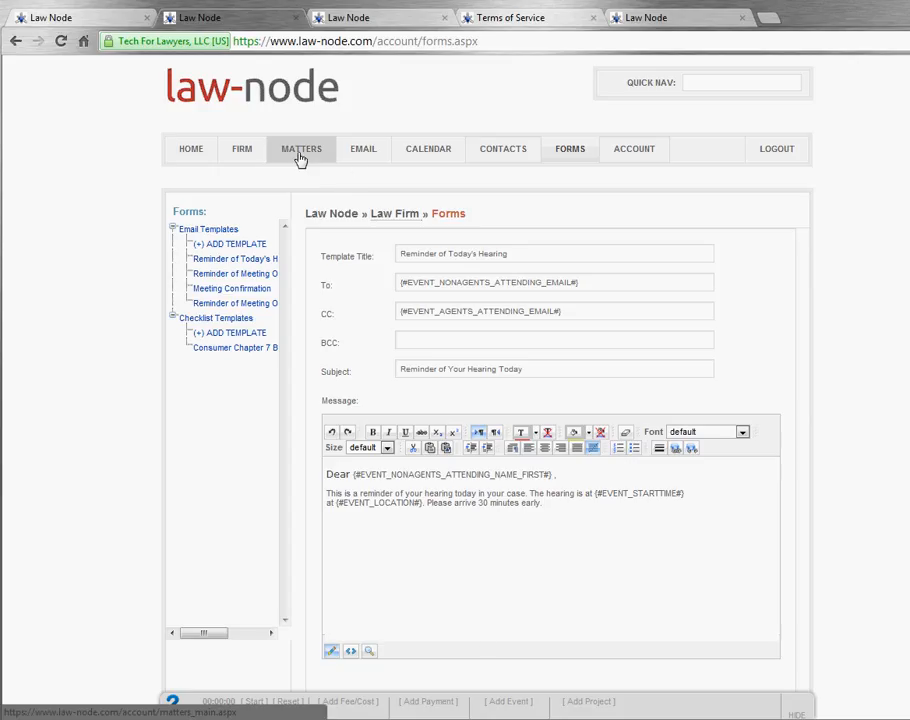
# Step: Add a new event described as 'Court Hearing' dated 8/21/2012
pyautogui.click(510, 701)
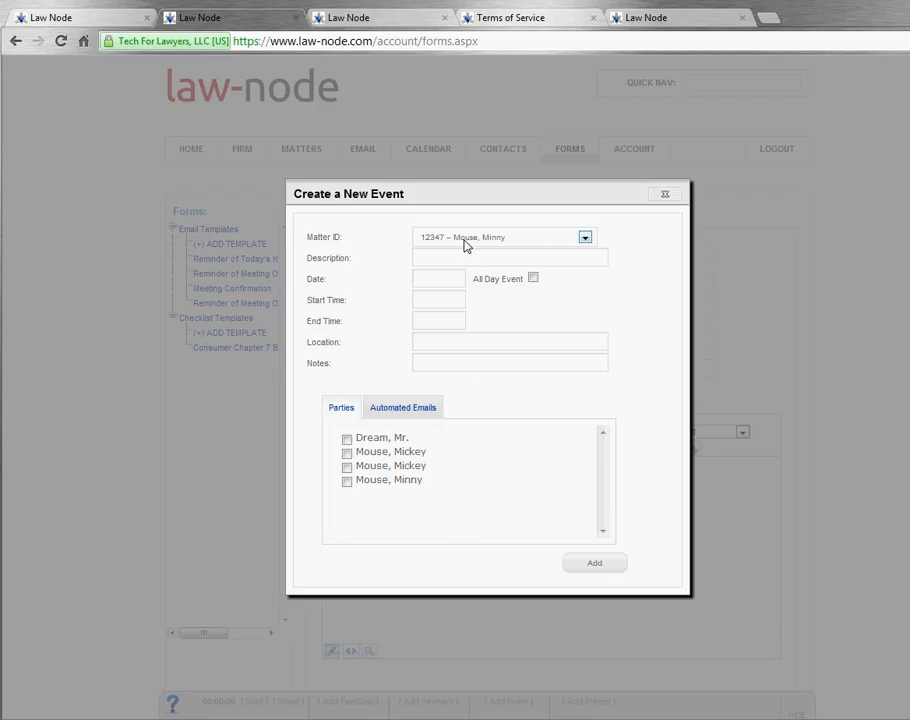
pyautogui.click(429, 257)
pyautogui.write('Court Hearing')
pyautogui.click(438, 276)
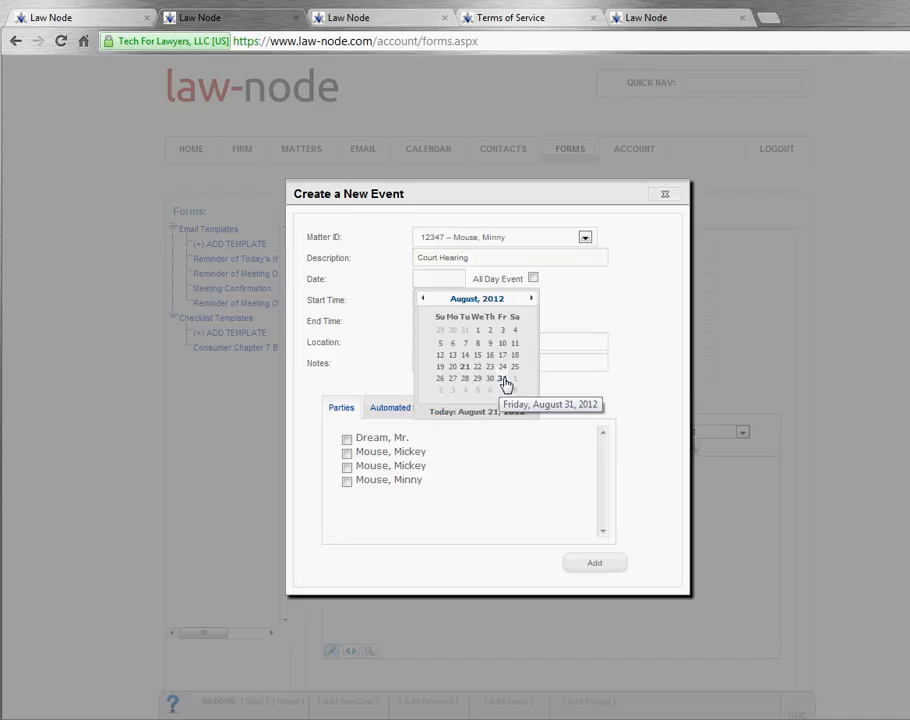
pyautogui.click(503, 379)
pyautogui.moveTo(462, 281); pyautogui.dragTo(394, 272)
pyautogui.click(442, 277)
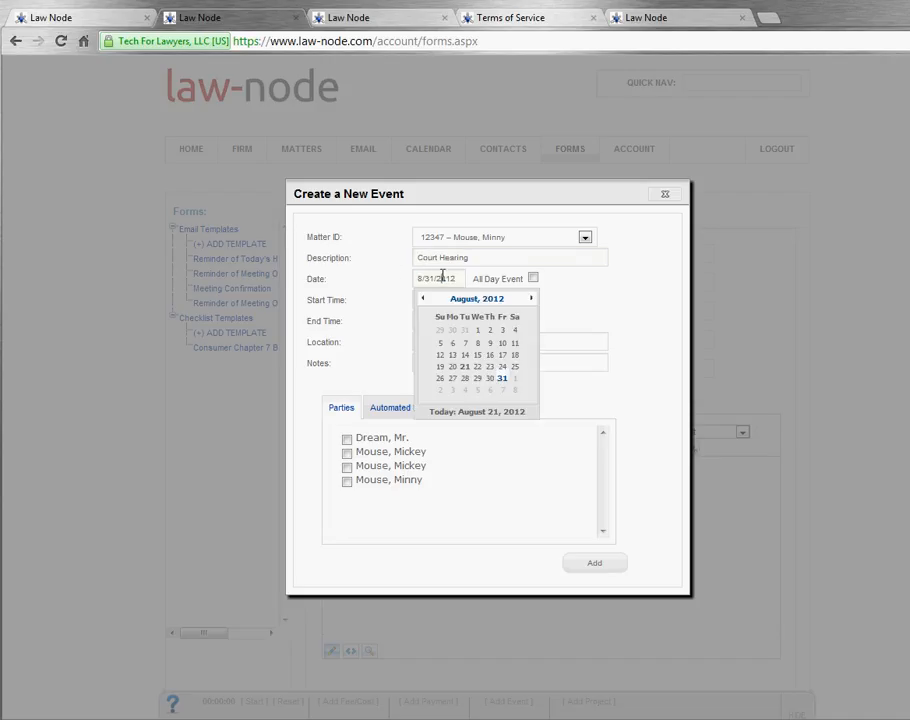
pyautogui.click(465, 368)
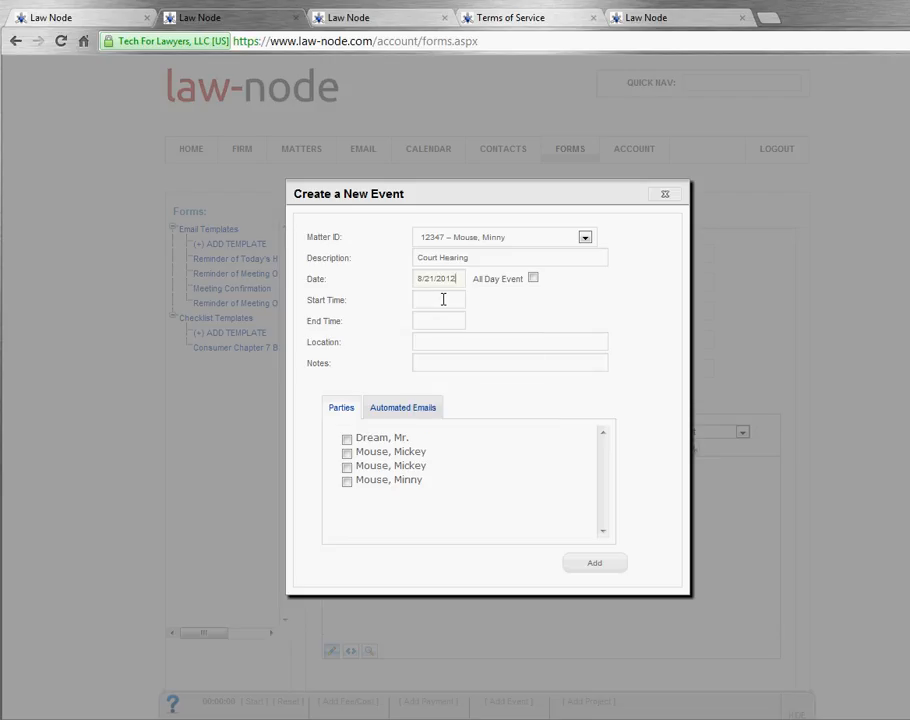
# Step: Set the event time to 8:00–8:15 pm and its location to 'courthouse'
pyautogui.click(441, 299)
pyautogui.write('8:00')
pyautogui.press('Return')
pyautogui.tripleClick(440, 302)
pyautogui.hotkey('ctrl', 'c')
pyautogui.click(437, 319)
pyautogui.hotkey('ctrl', 'v')
pyautogui.doubleClick(427, 319)
pyautogui.write('15')
pyautogui.click(448, 340)
pyautogui.write('cour')
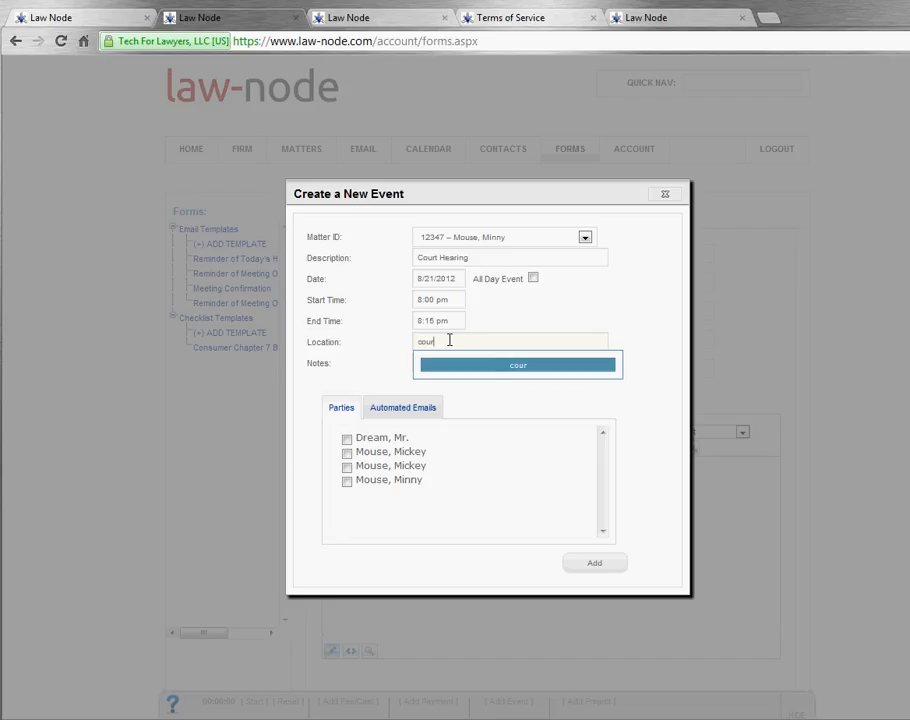
pyautogui.write('thouse')
pyautogui.press('Tab')
pyautogui.click(368, 368)
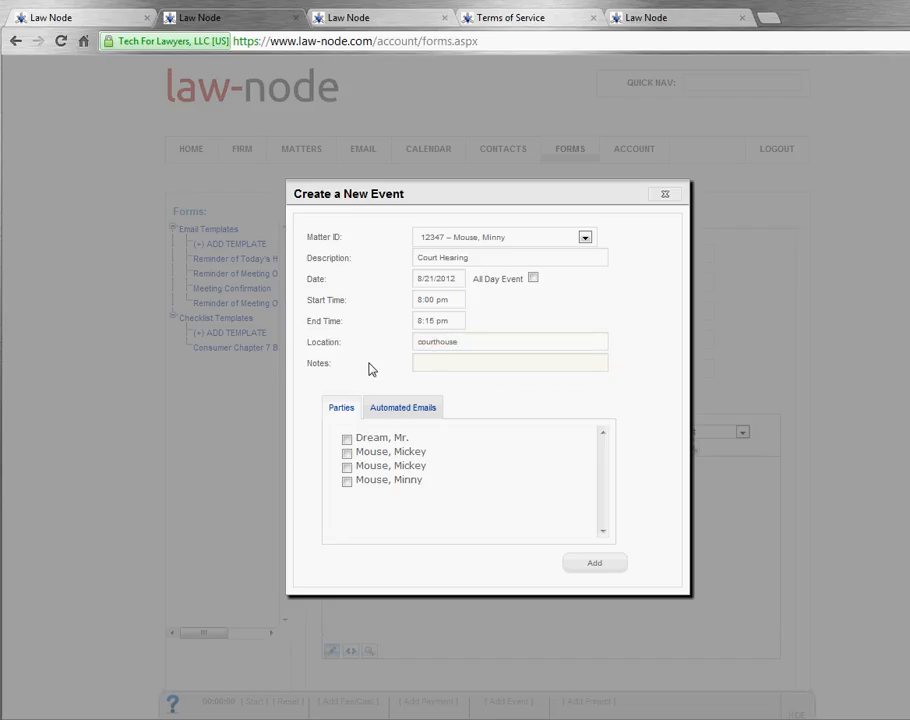
# Step: Mark all four parties as attending, attach the hearing reminder email, and add the event
pyautogui.click(347, 438)
pyautogui.click(347, 452)
pyautogui.click(347, 466)
pyautogui.click(347, 482)
pyautogui.click(405, 409)
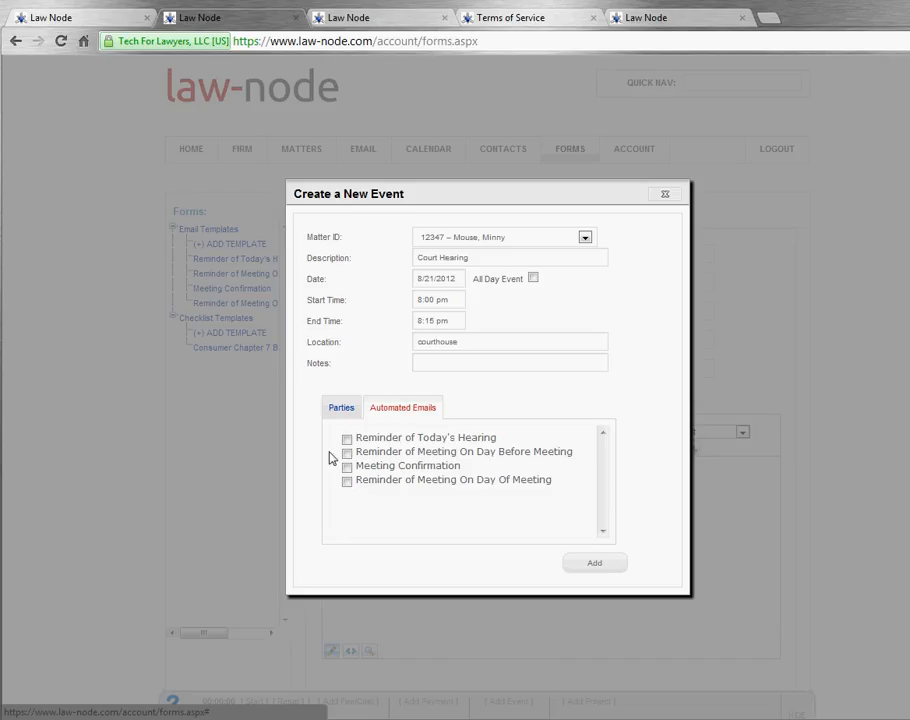
pyautogui.click(605, 565)
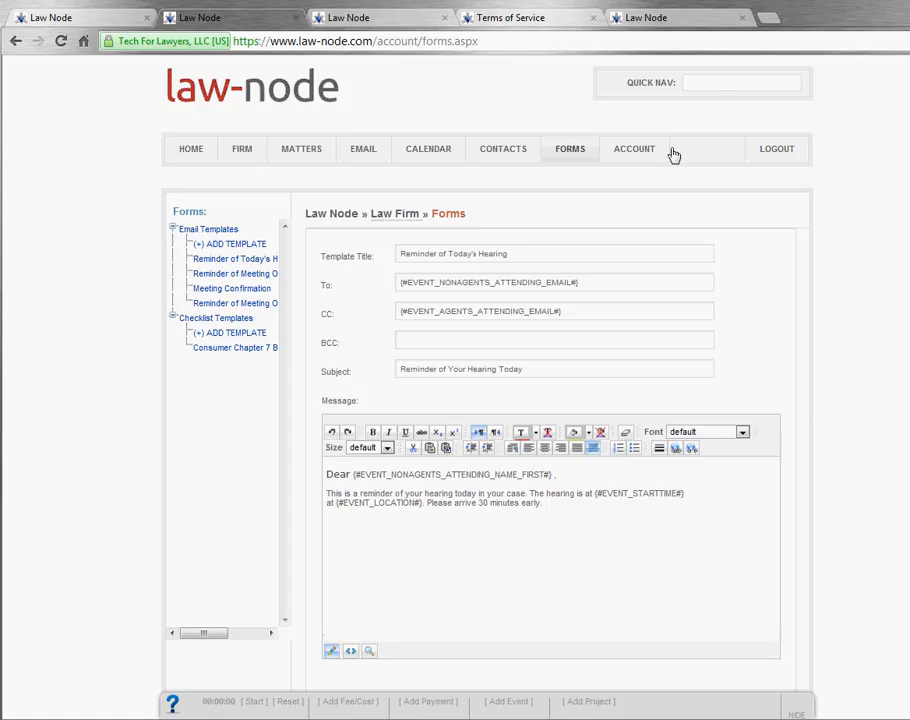
# Step: Find matter 12347 via Quick Nav, open its Events, and delete the old 12/31/2012 event
pyautogui.click(713, 84)
pyautogui.write('minn')
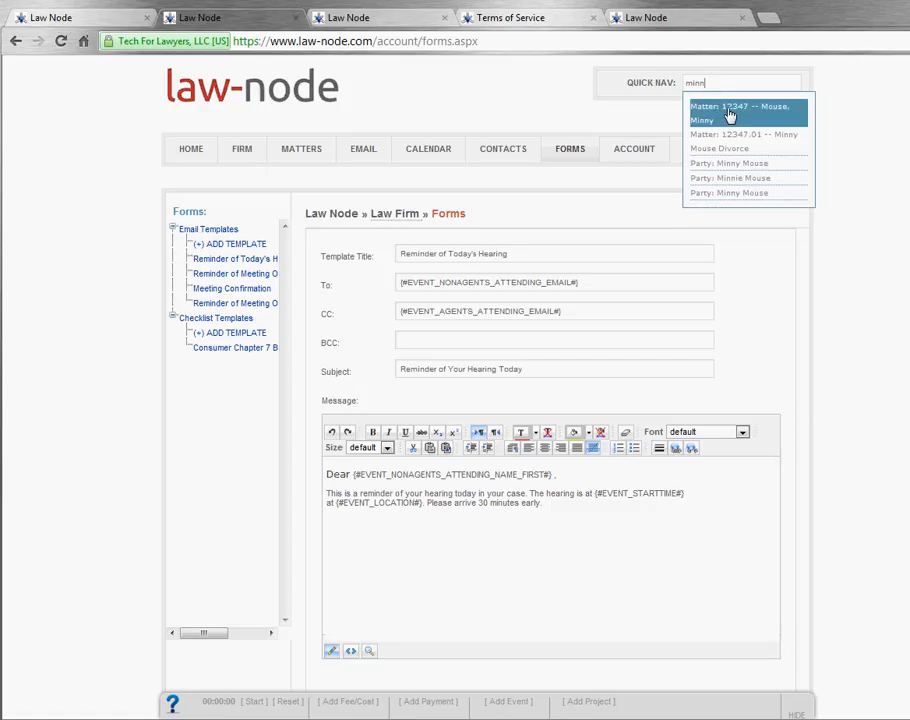
pyautogui.click(729, 113)
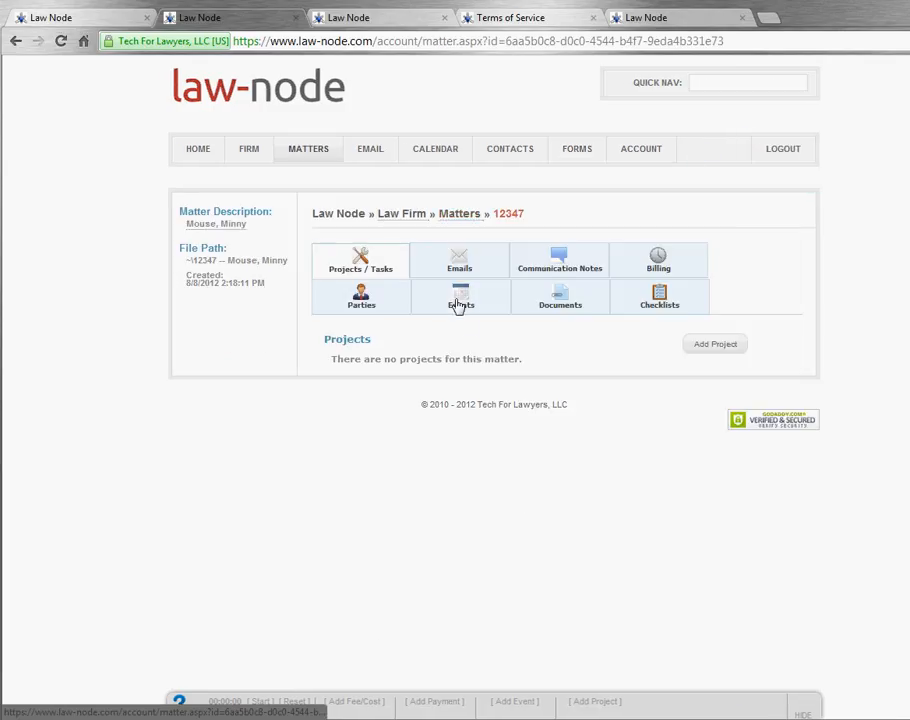
pyautogui.click(459, 302)
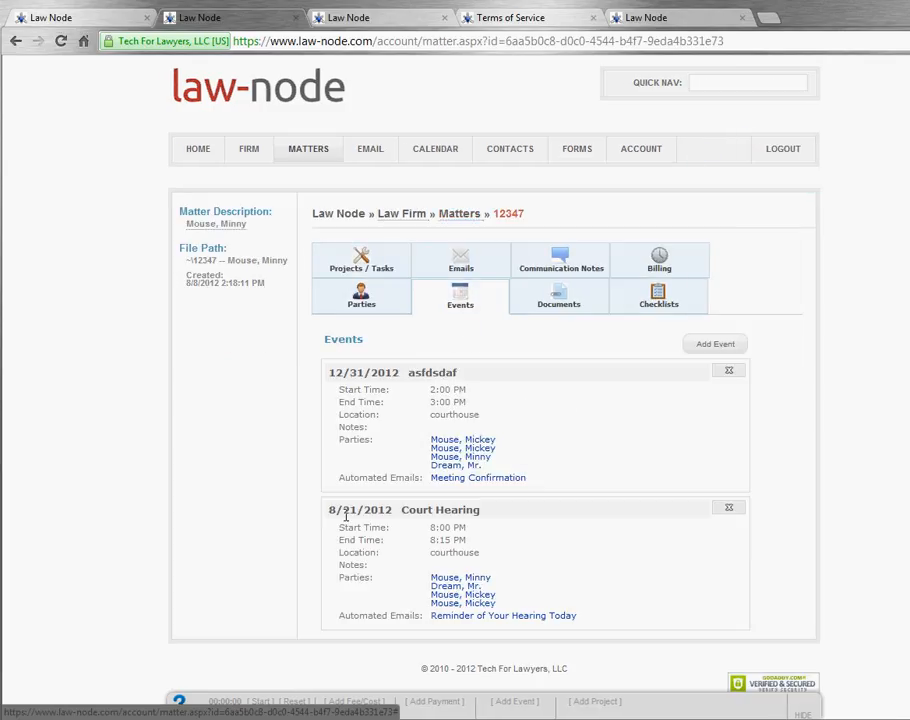
pyautogui.click(736, 373)
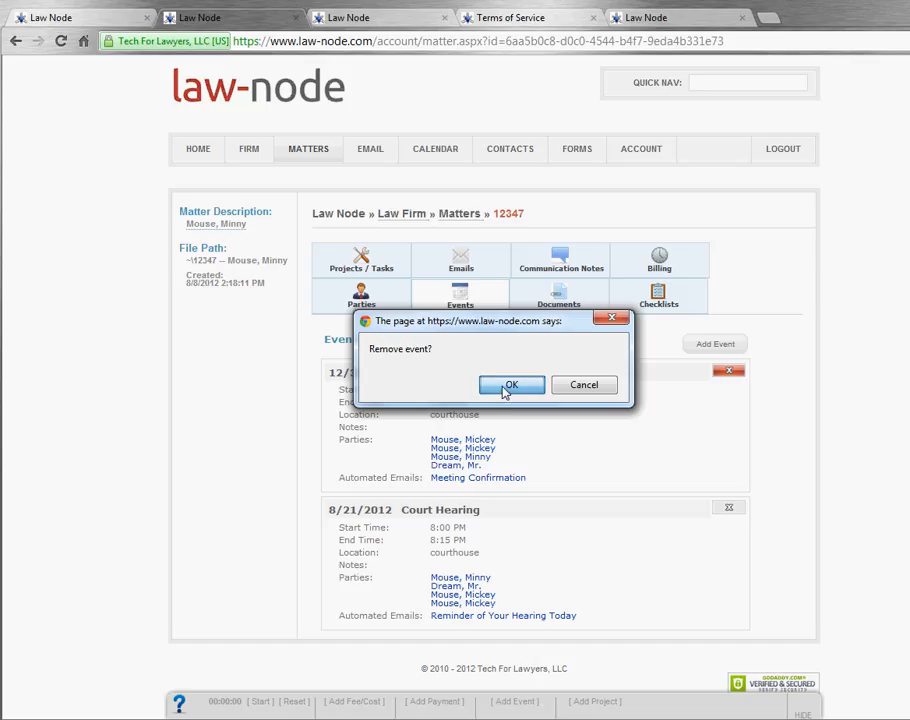
pyautogui.click(508, 388)
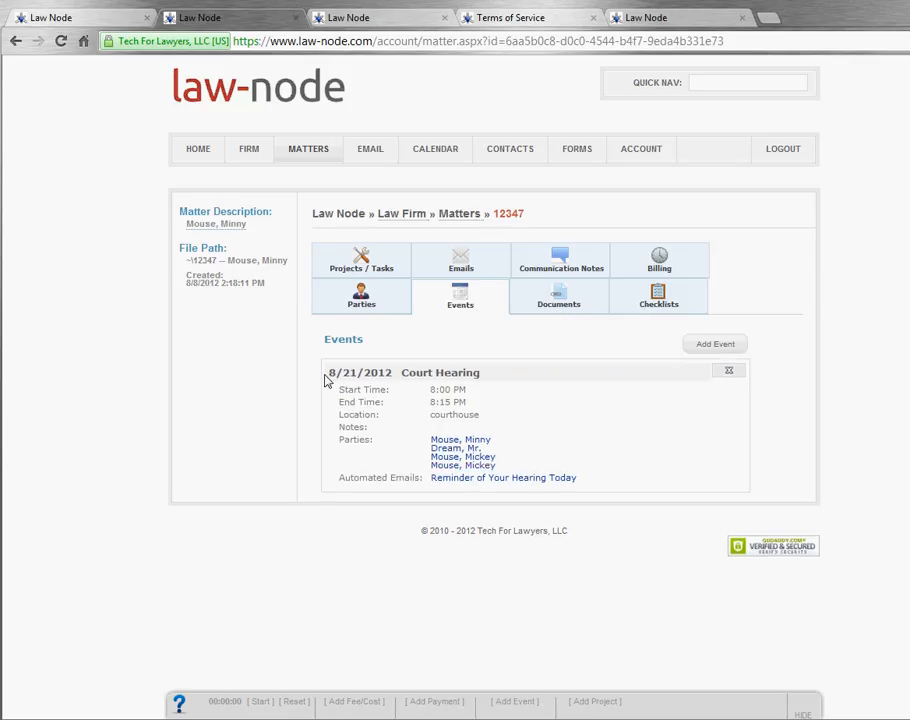
# Step: Open the calendar in a new tab and check the 8/21/2012 Court Hearing event's details
pyautogui.rightClick(443, 152)
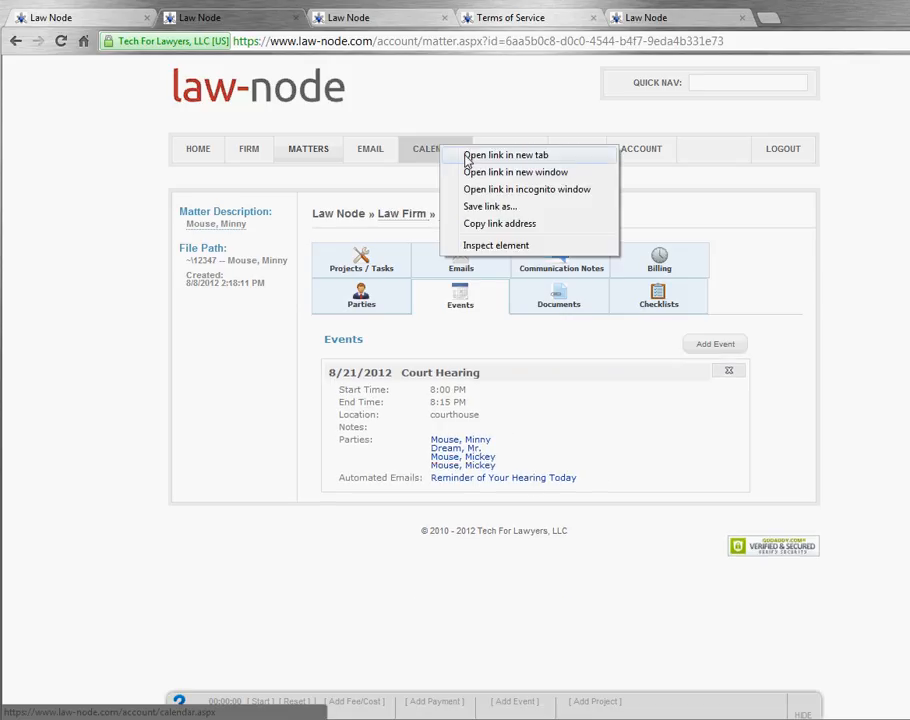
pyautogui.click(470, 154)
pyautogui.click(384, 25)
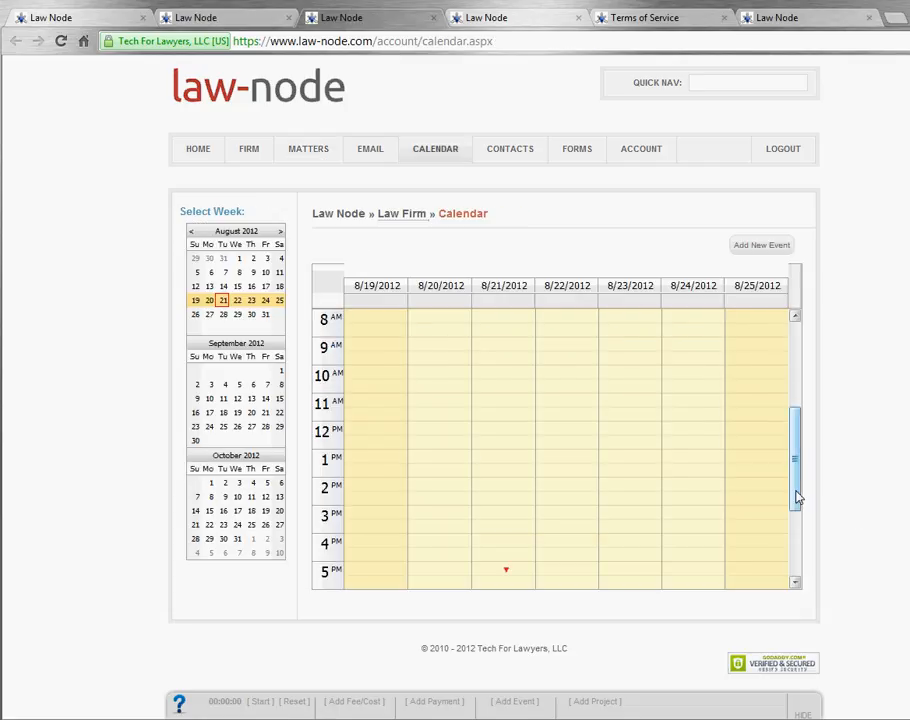
pyautogui.moveTo(798, 493); pyautogui.dragTo(802, 571)
pyautogui.click(510, 484)
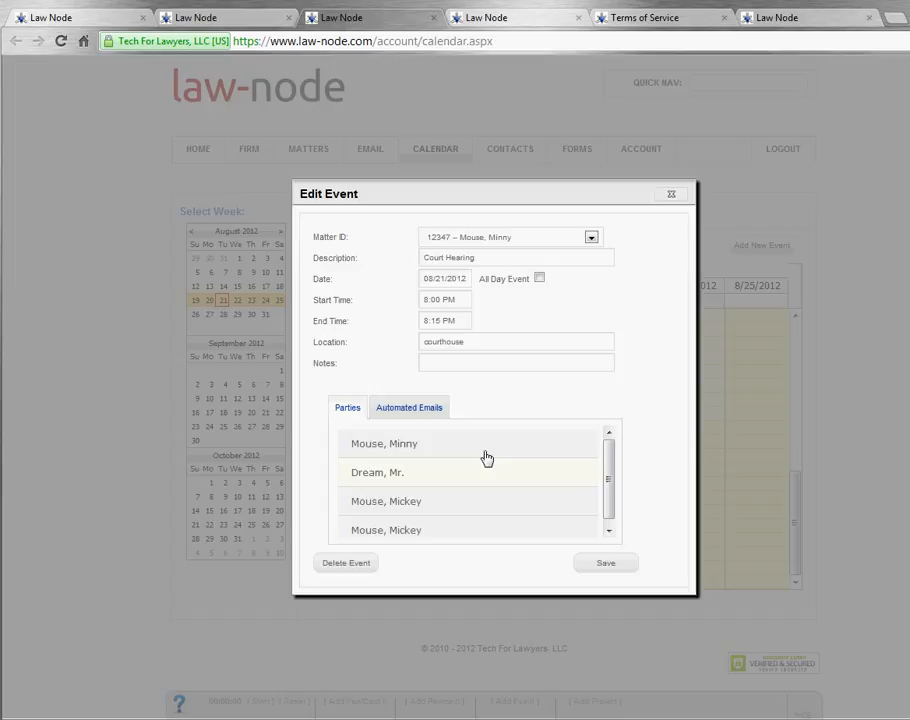
pyautogui.click(672, 196)
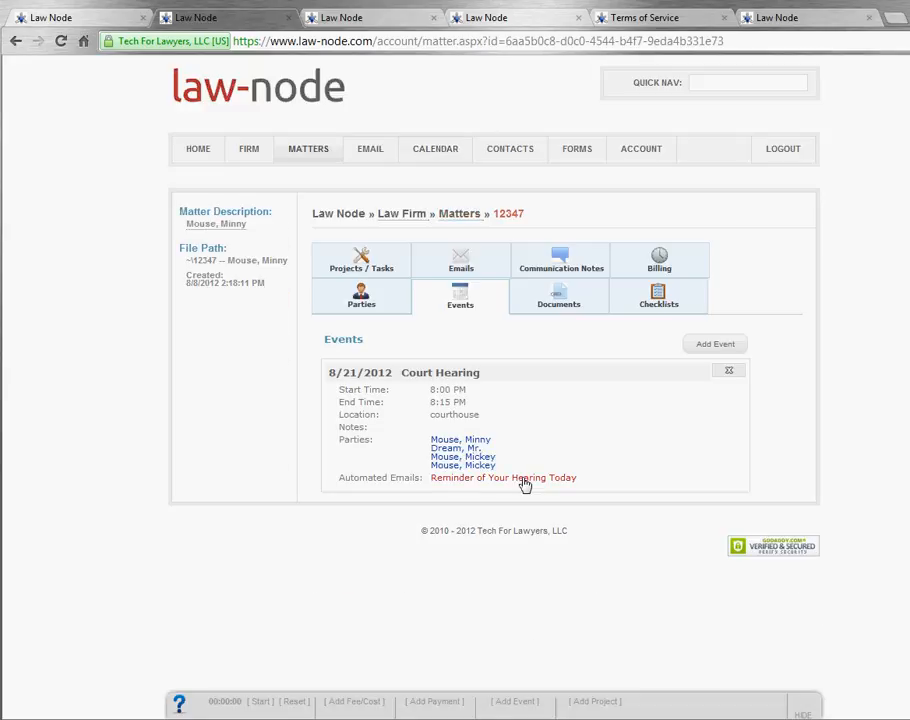
# Step: Inspect the sent 'Reminder of Your Hearing Today' email's message and send date, then go to Forms
pyautogui.click(525, 484)
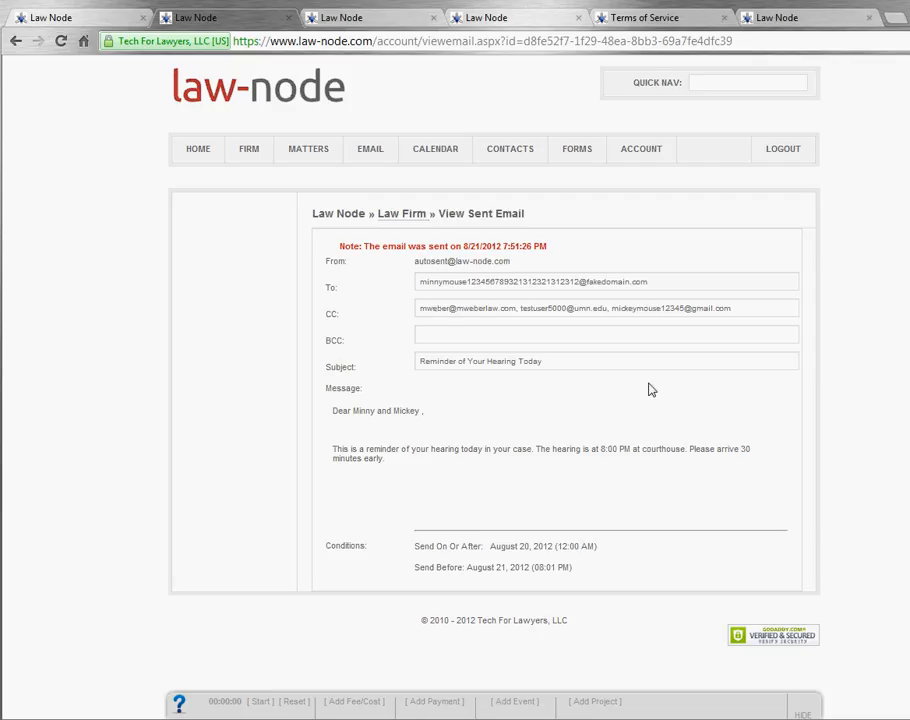
pyautogui.moveTo(321, 465); pyautogui.dragTo(440, 512)
pyautogui.click(470, 521)
pyautogui.moveTo(337, 247); pyautogui.dragTo(557, 248)
pyautogui.click(557, 253)
pyautogui.click(575, 158)
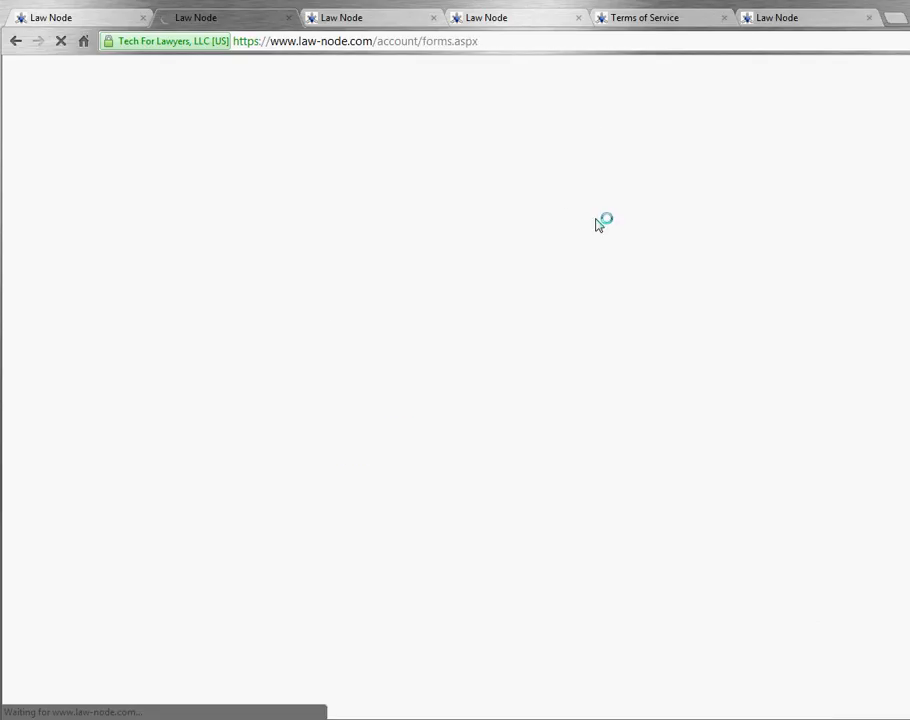